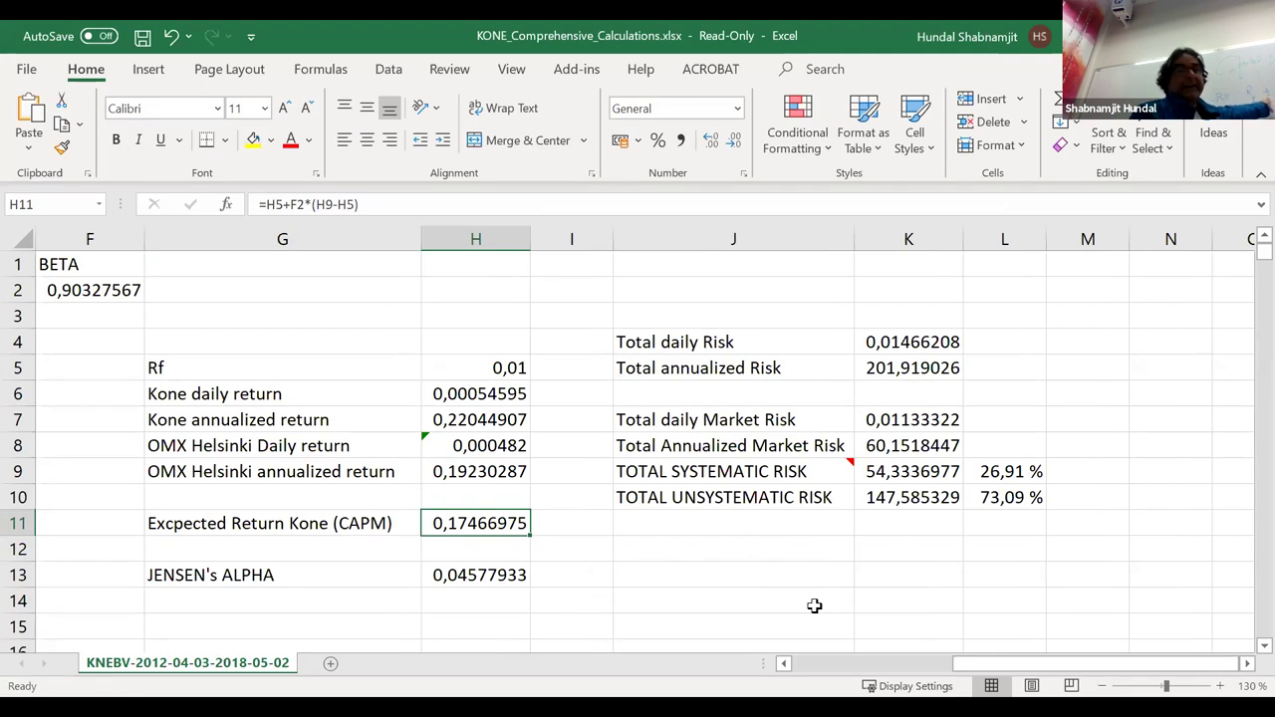
Step: Examine the CAPM formula for Kone's expected return in H11 and compare it with Kone's annualized return in H7
double_click(493, 523)
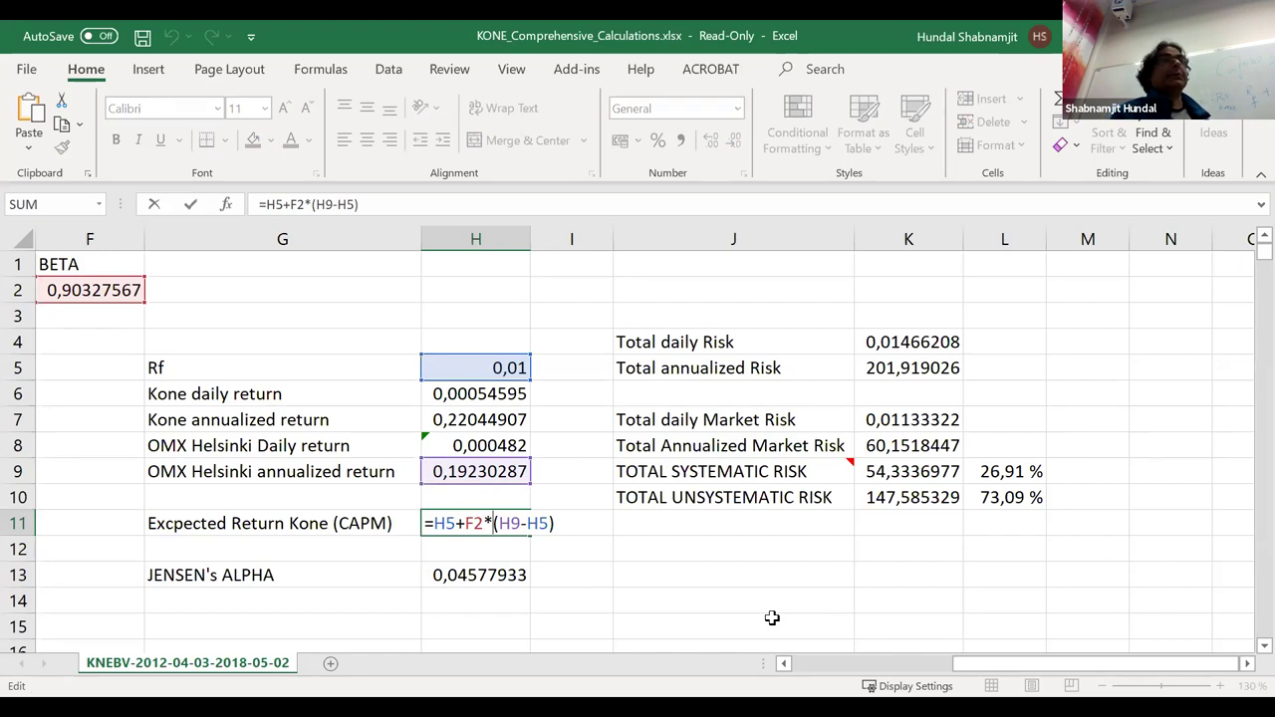
key("Return")
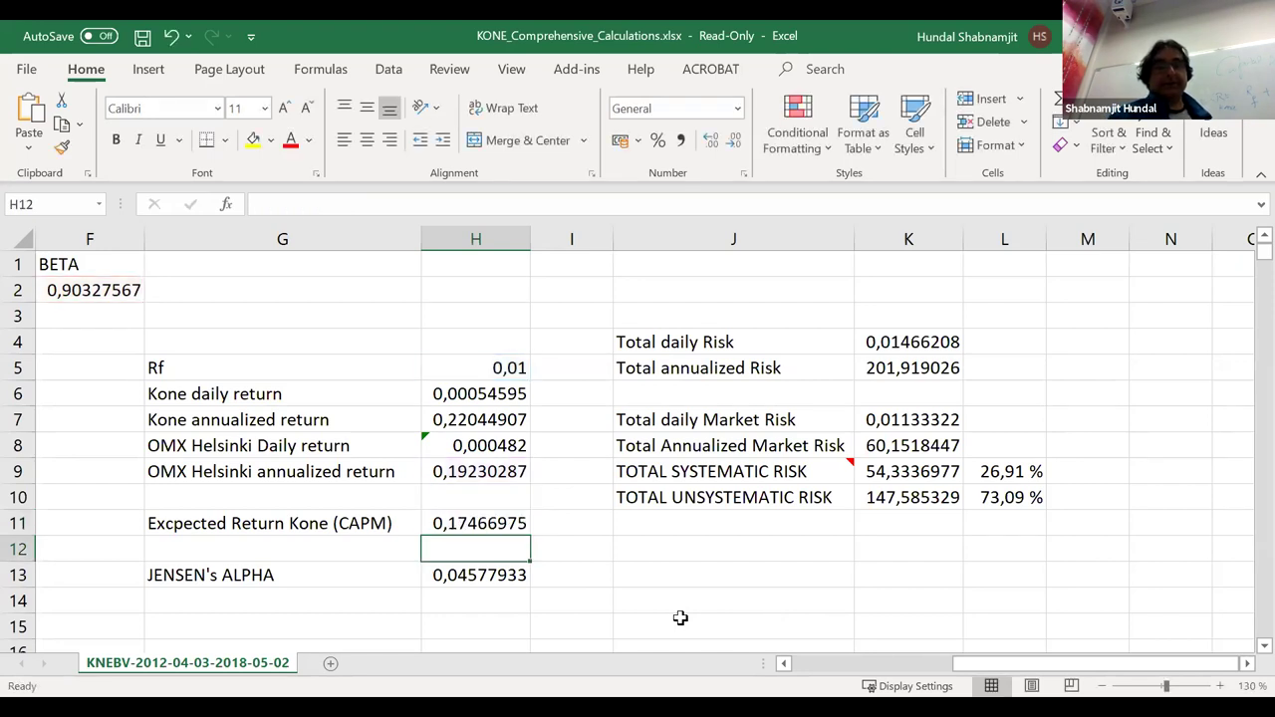
left_click(481, 523)
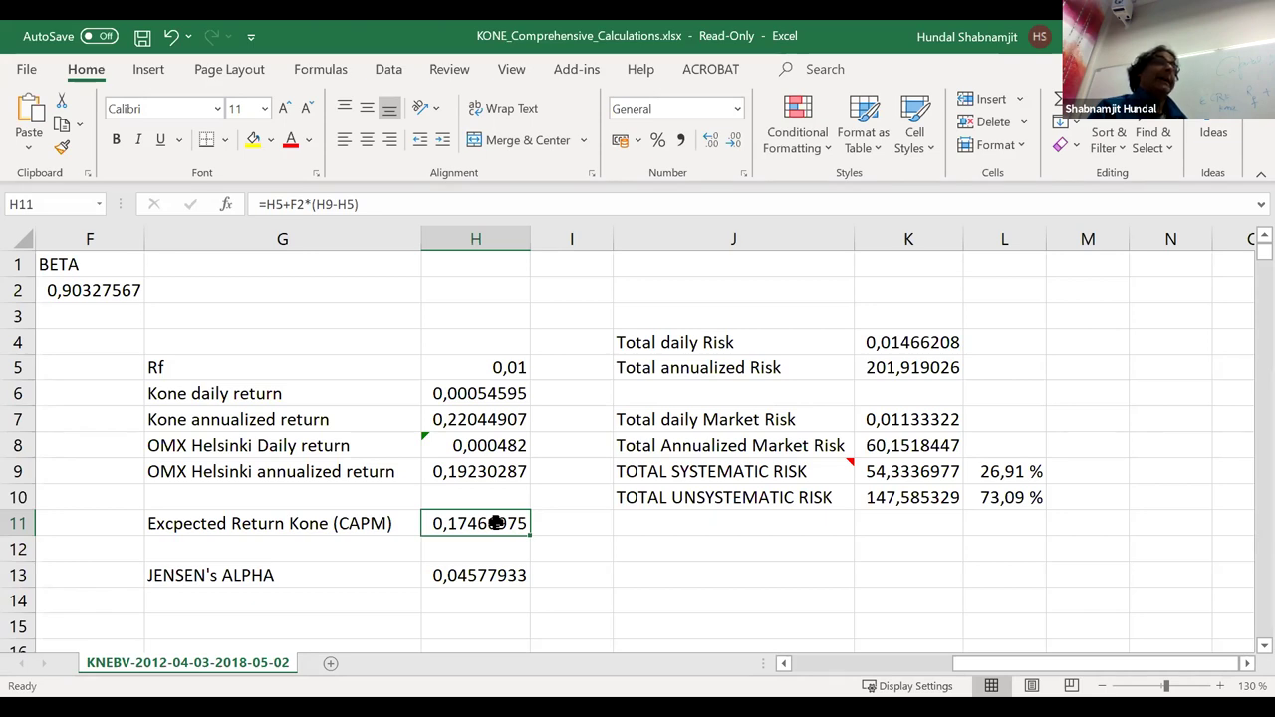
left_click(476, 419)
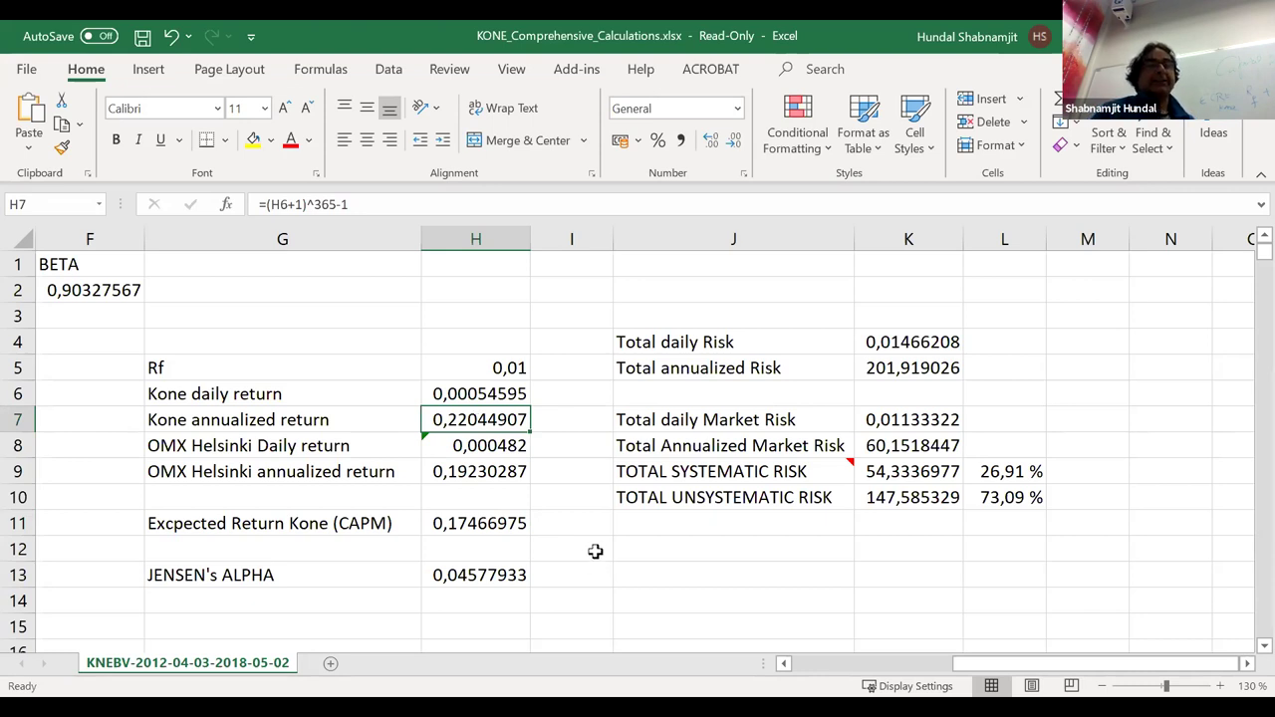
left_click(475, 525)
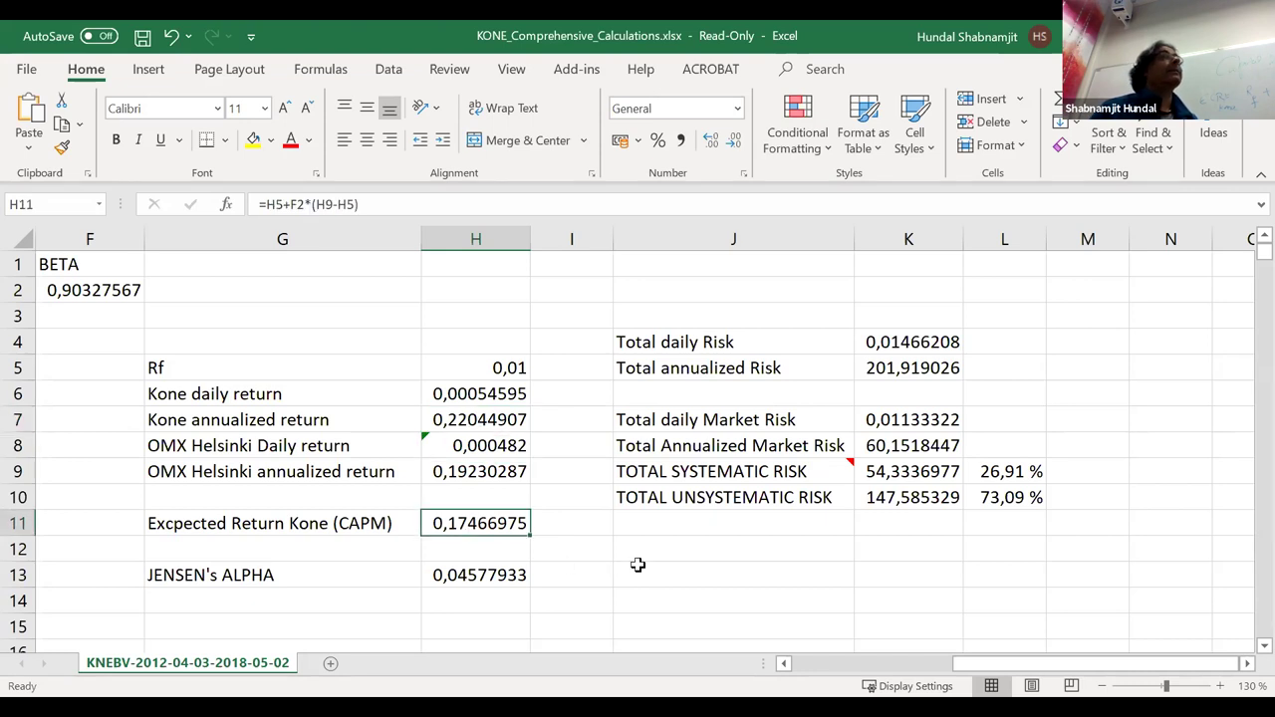
Step: Inspect the JENSEN's ALPHA formula in H13 and the cells it references, leaving the formula as it is
left_click(501, 578)
double_click(501, 578)
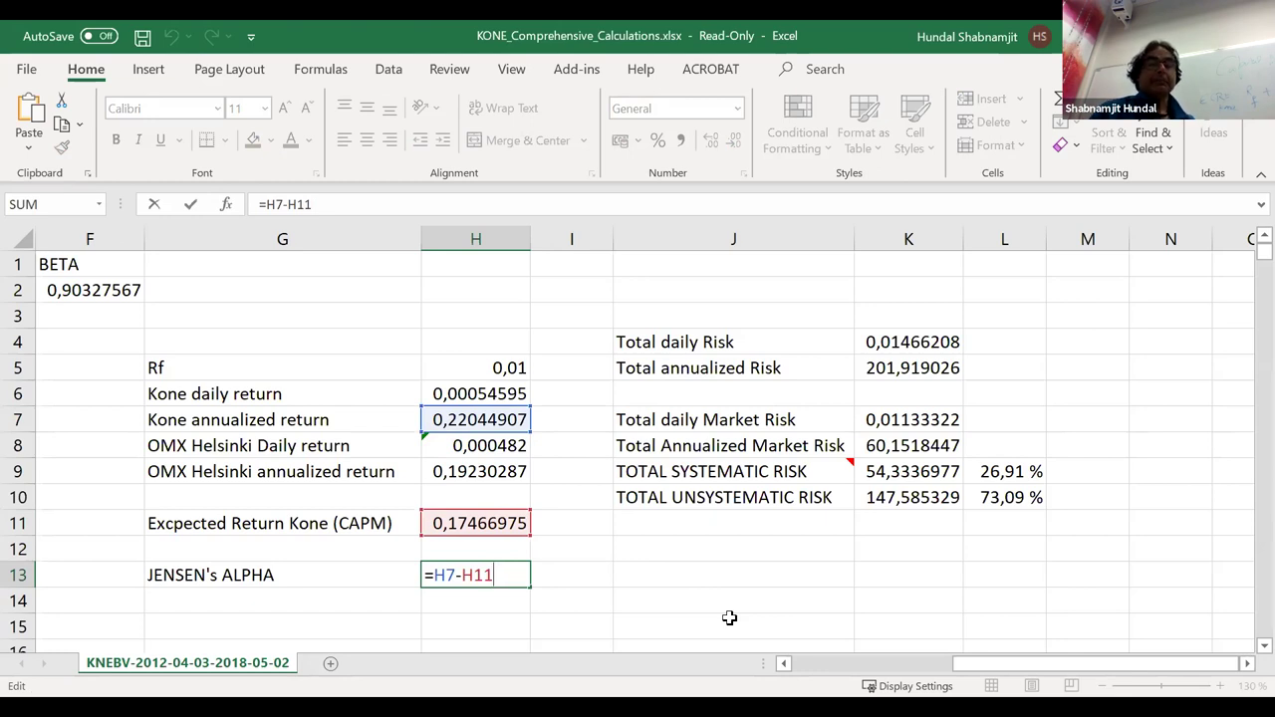
left_click(728, 618)
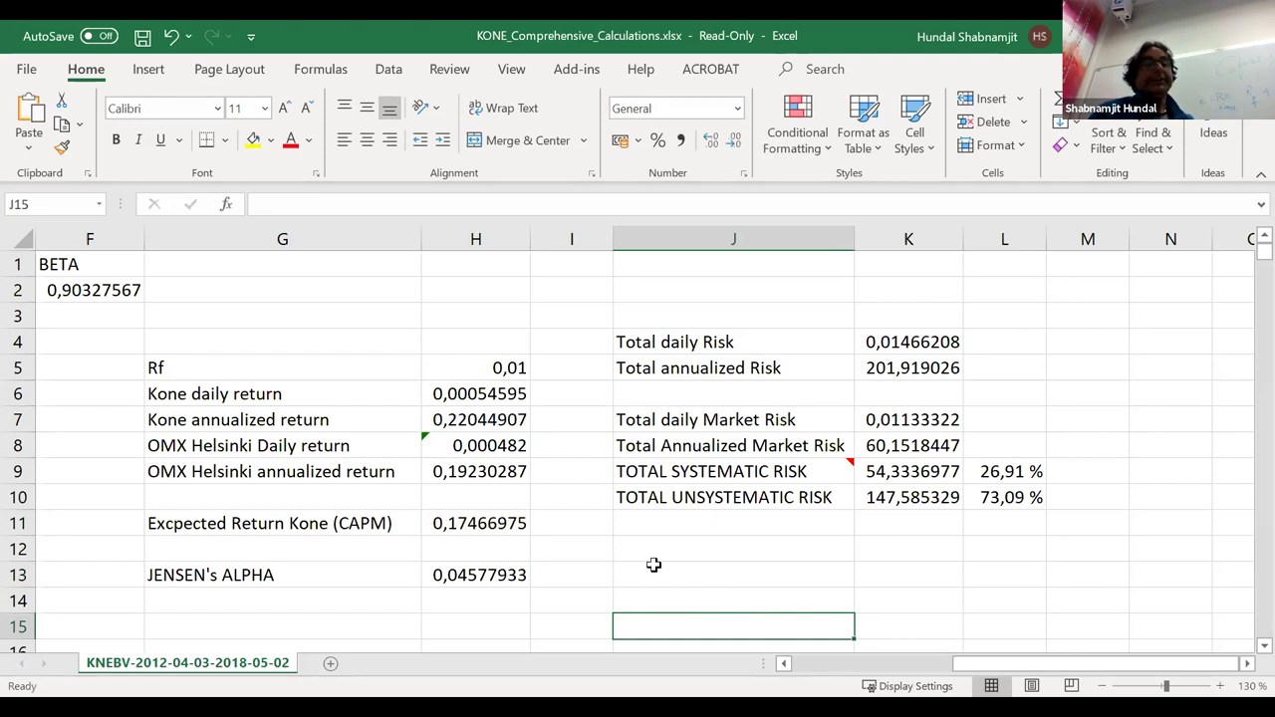
Step: Compare Kone's annualized return in H7, the OMX Helsinki annualized return in H9 and the CAPM expected return in H11
left_click(491, 423)
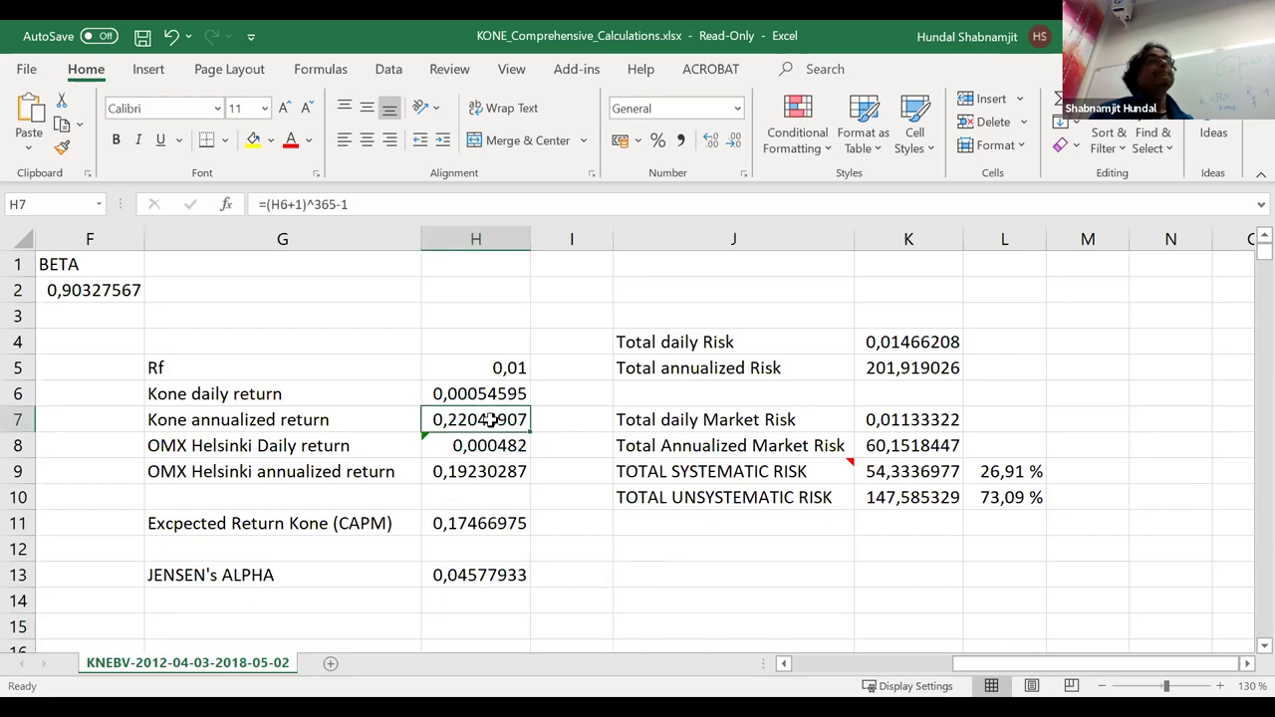
left_click(488, 474)
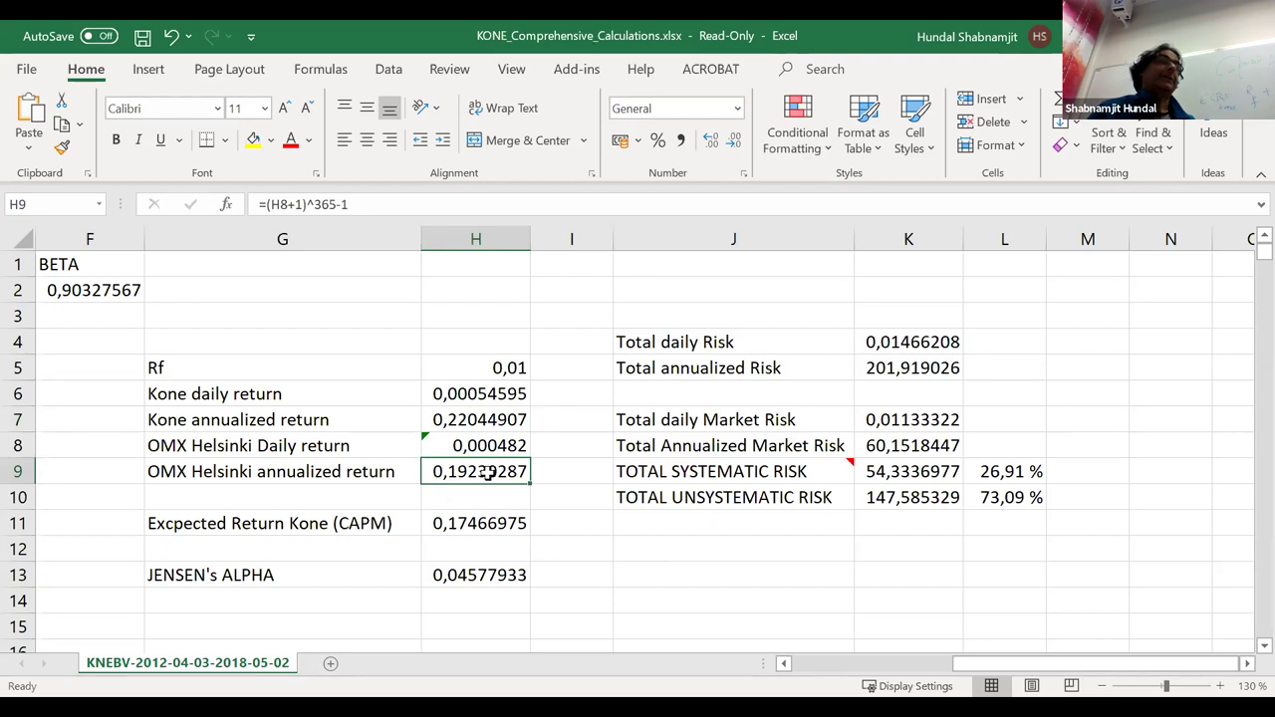
left_click(485, 531)
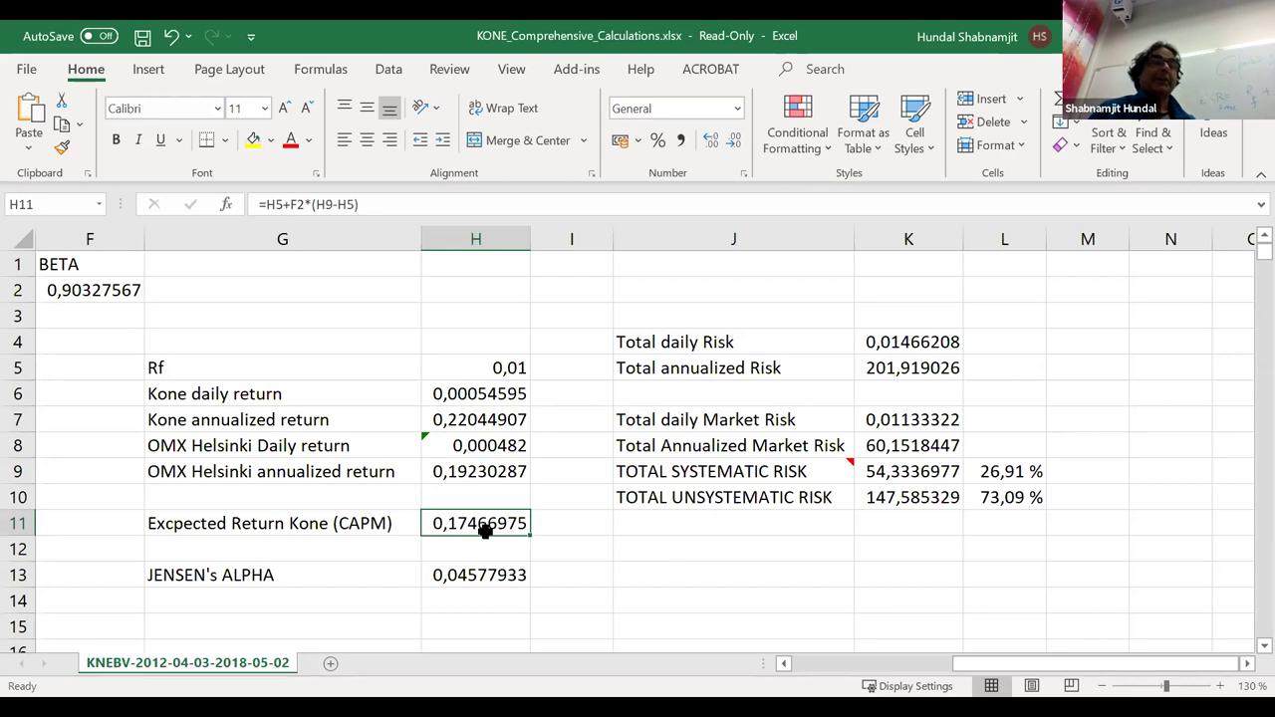
left_click(503, 420)
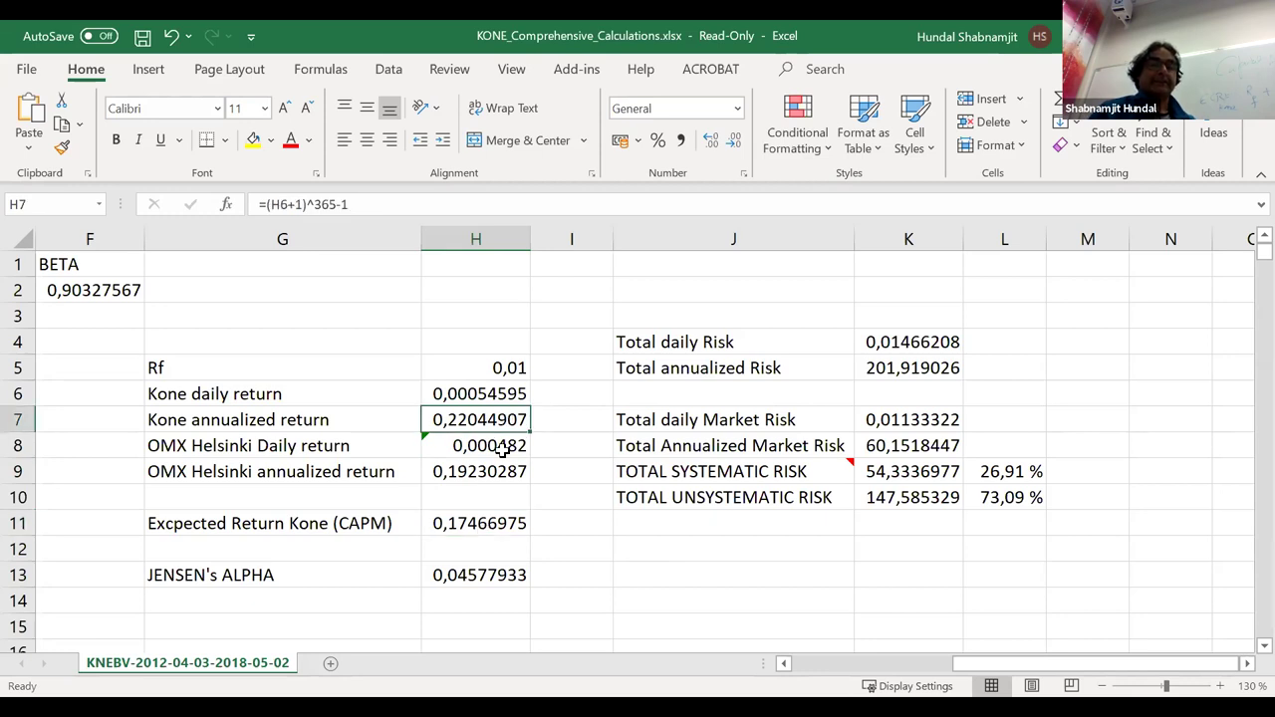
left_click(495, 476)
left_click(491, 526)
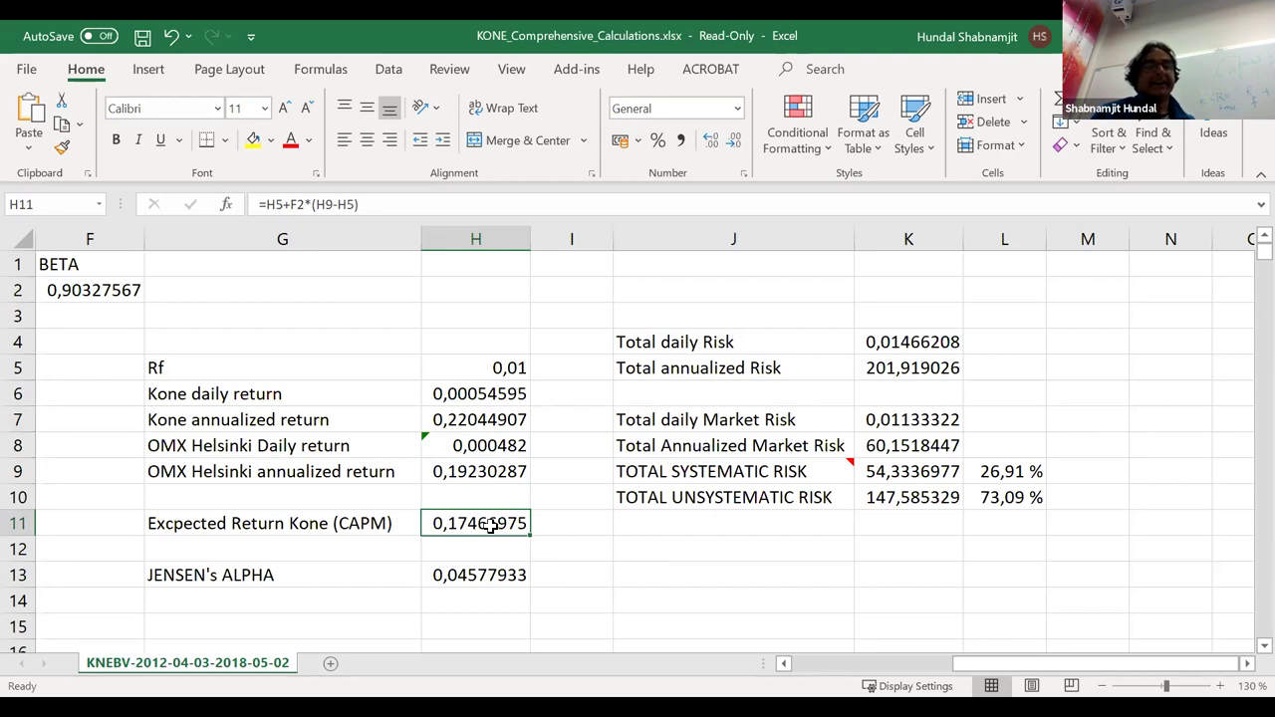
left_click(484, 419)
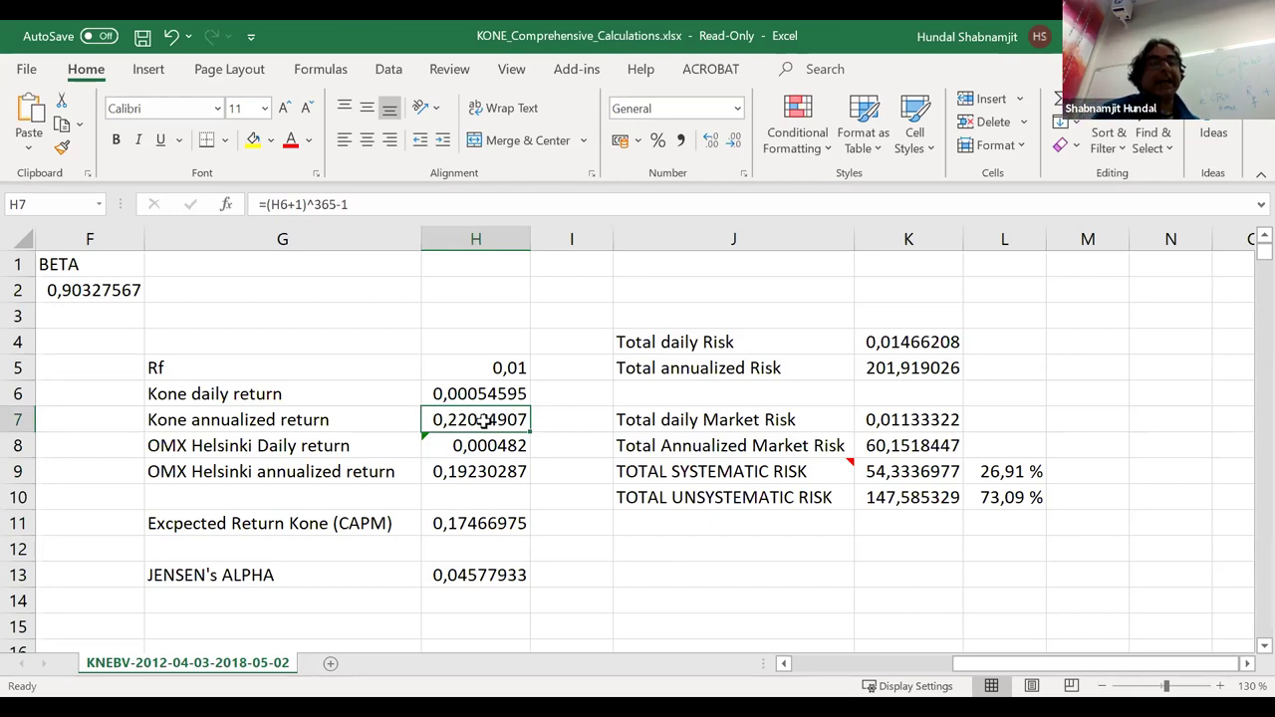
left_click(482, 472)
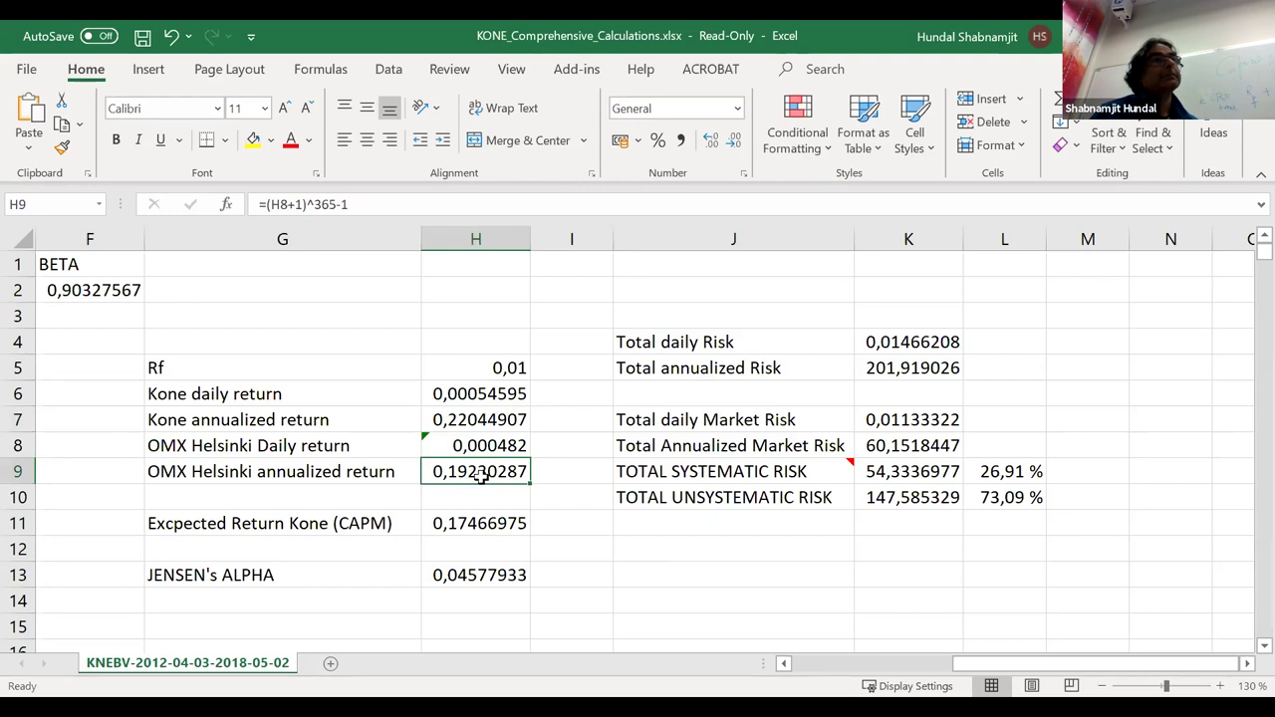
left_click(484, 422)
left_click(481, 524)
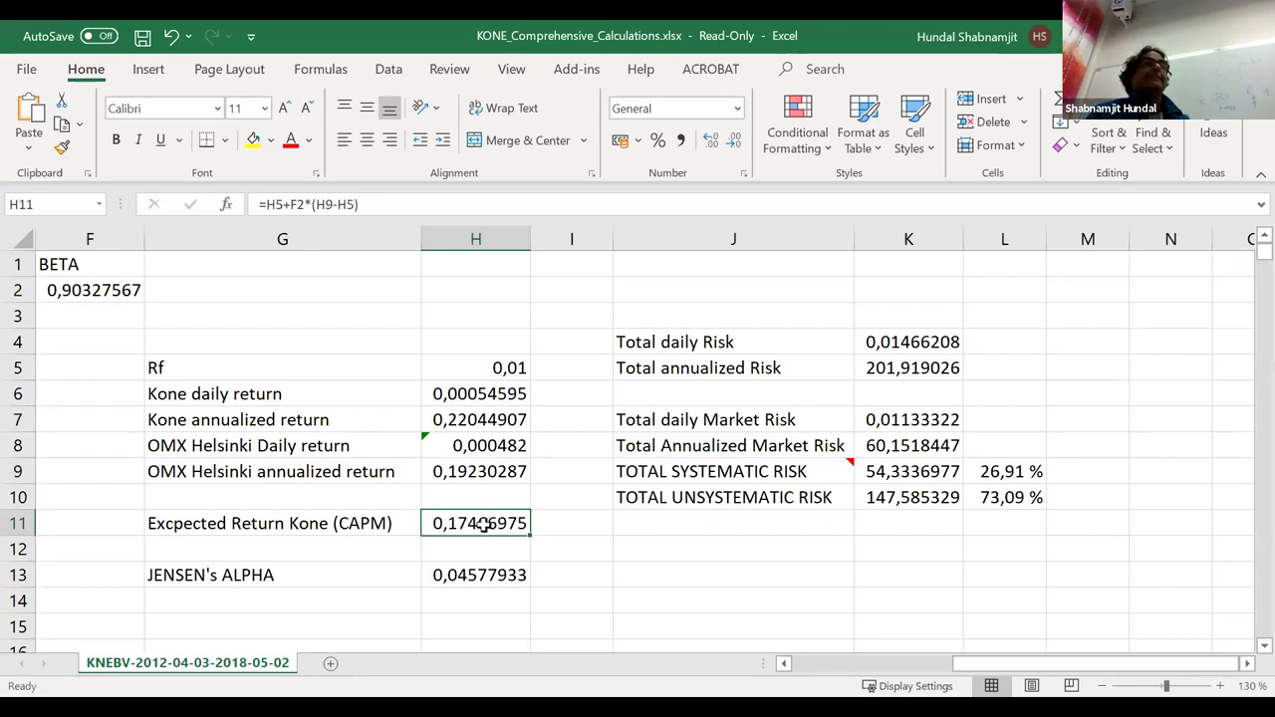
left_click(495, 418)
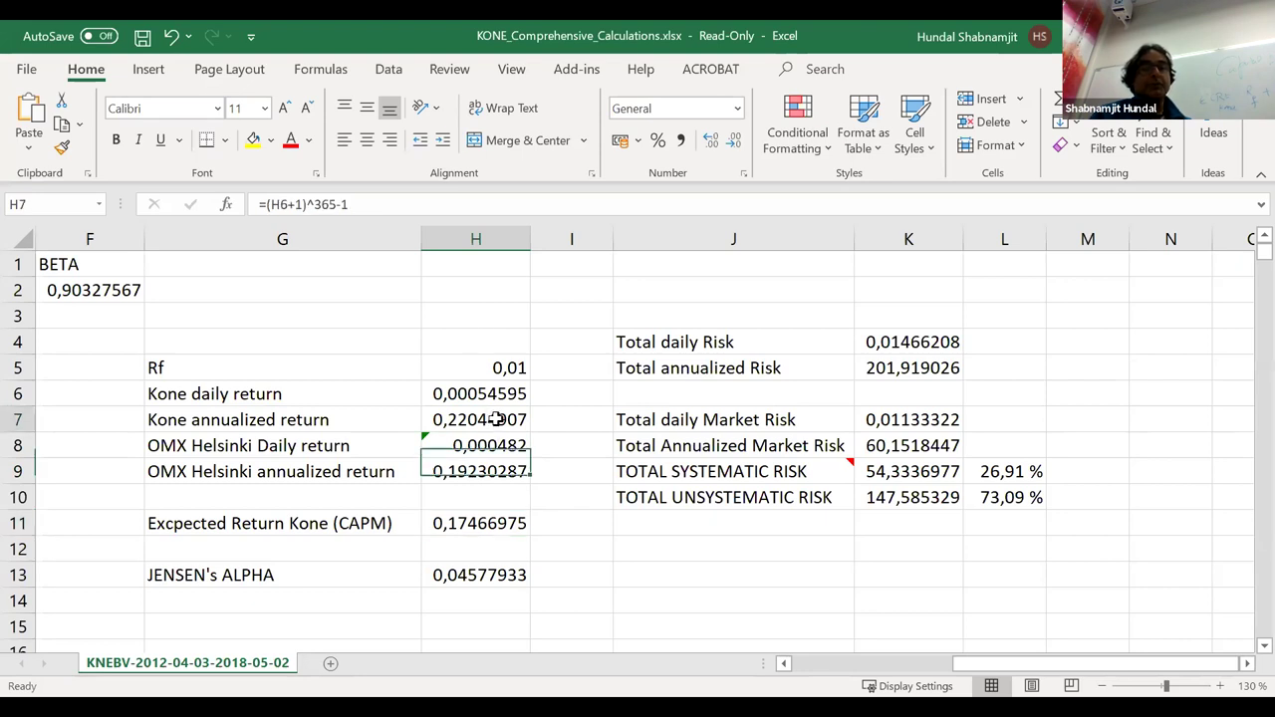
left_click(492, 522)
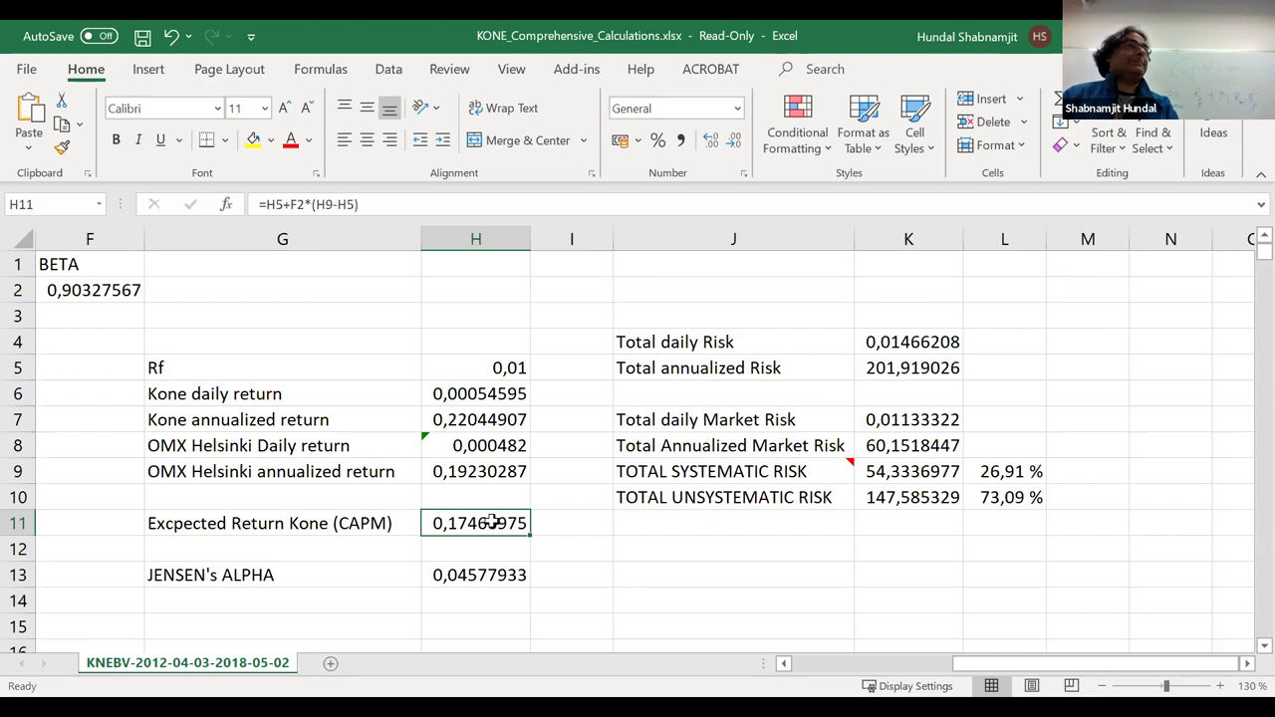
left_click(494, 418)
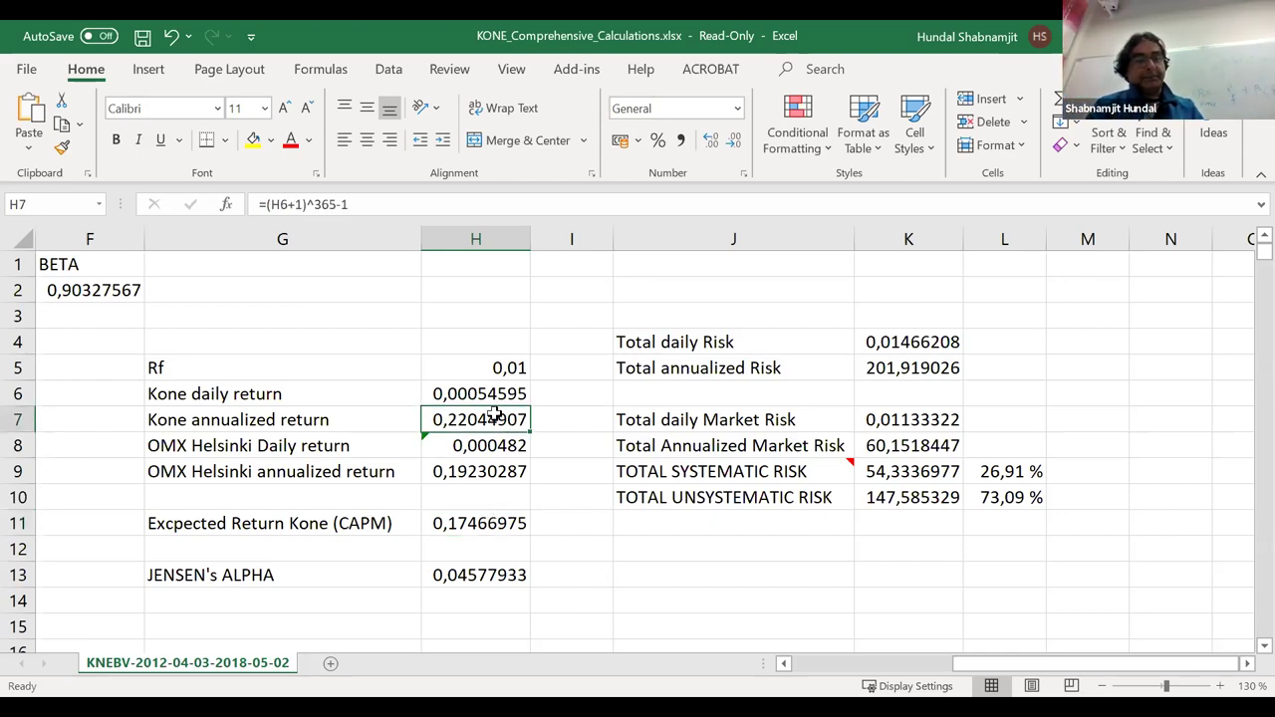
left_click(496, 475)
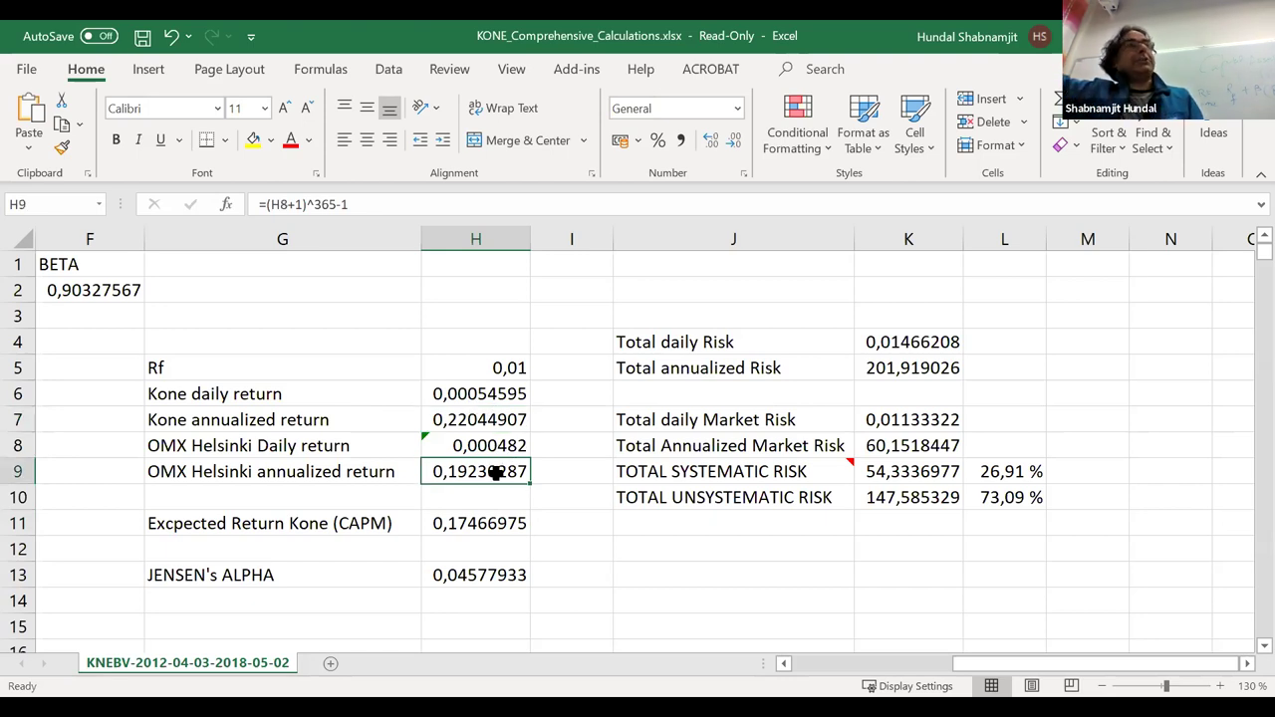
left_click(496, 419)
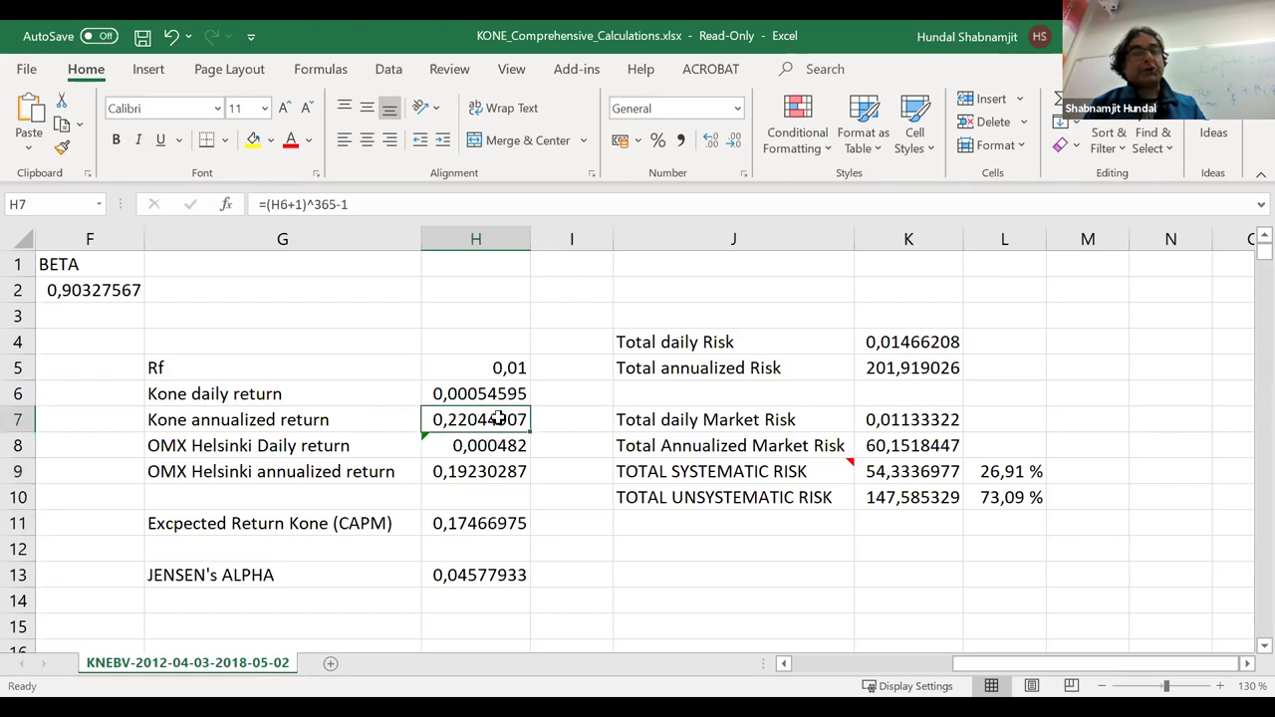
left_click(482, 524)
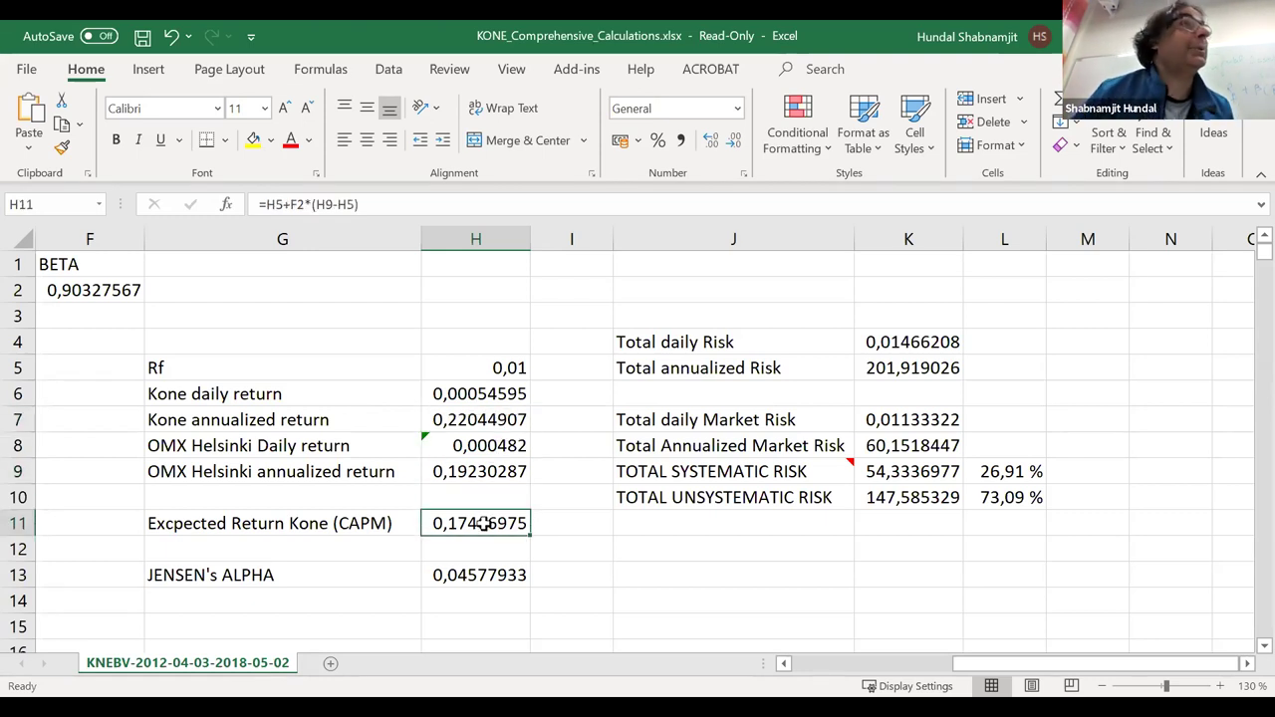
left_click(482, 420)
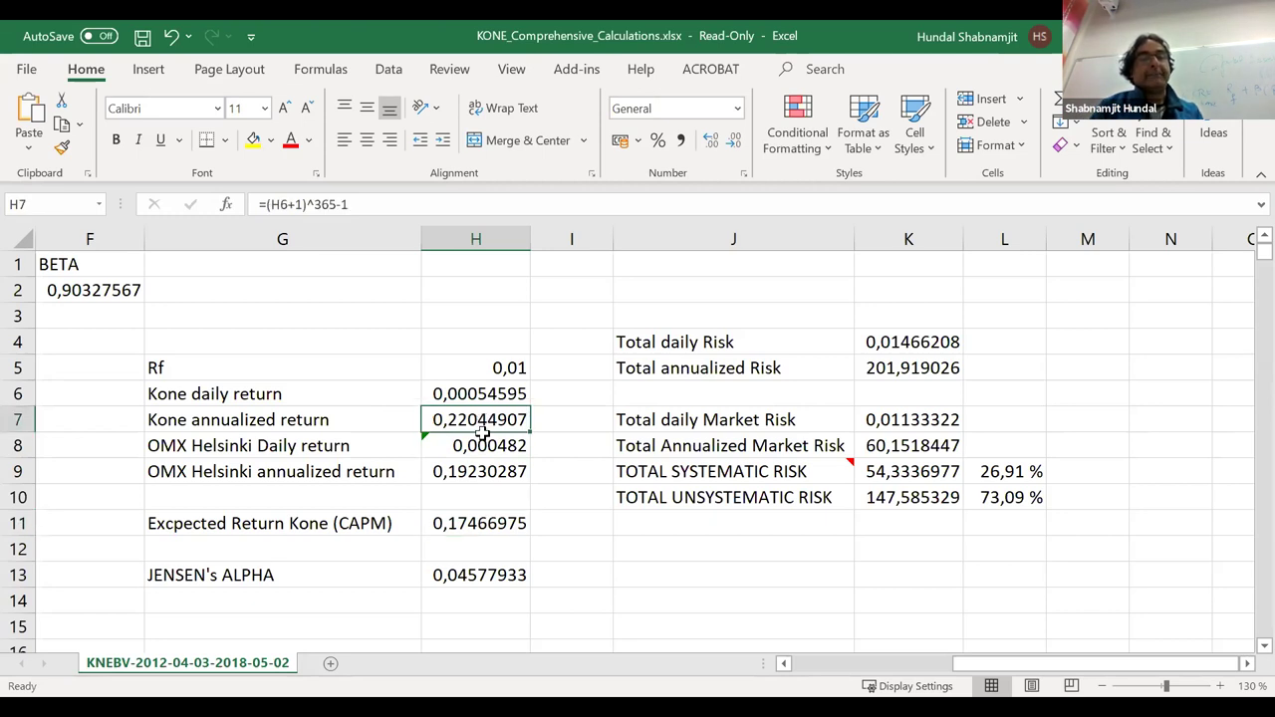
left_click(480, 474)
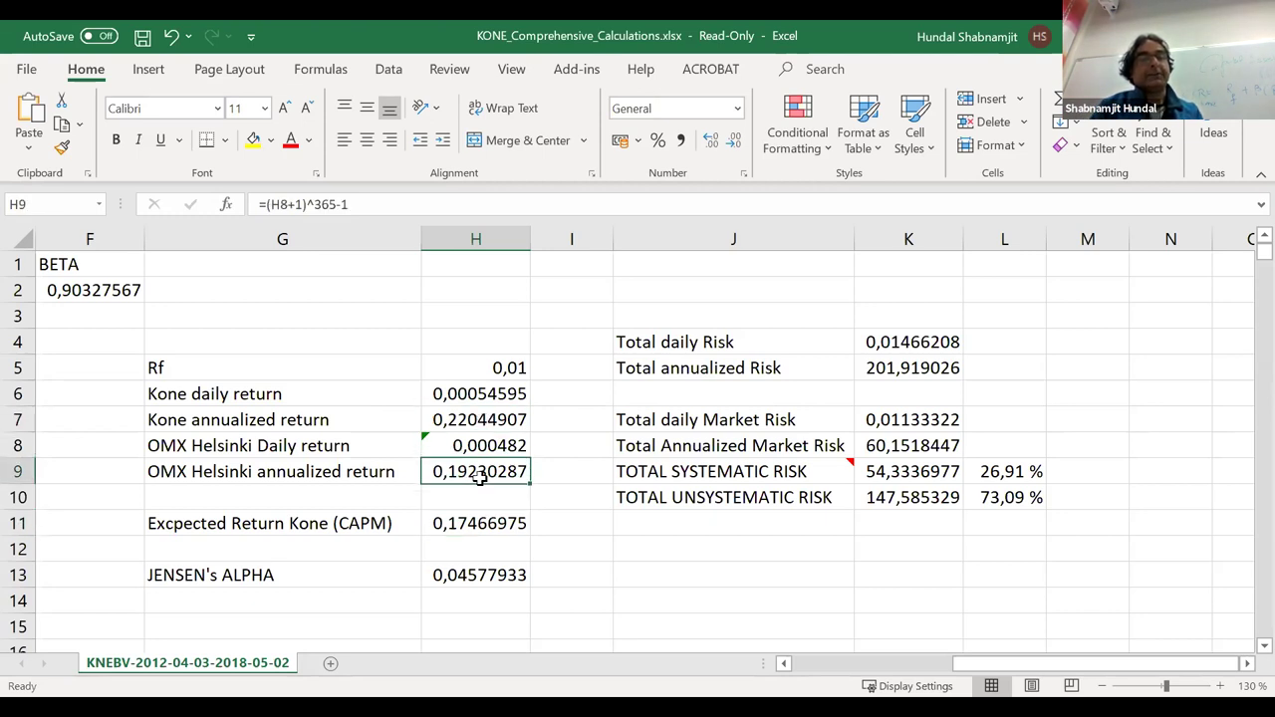
left_click(482, 419)
left_click(485, 523)
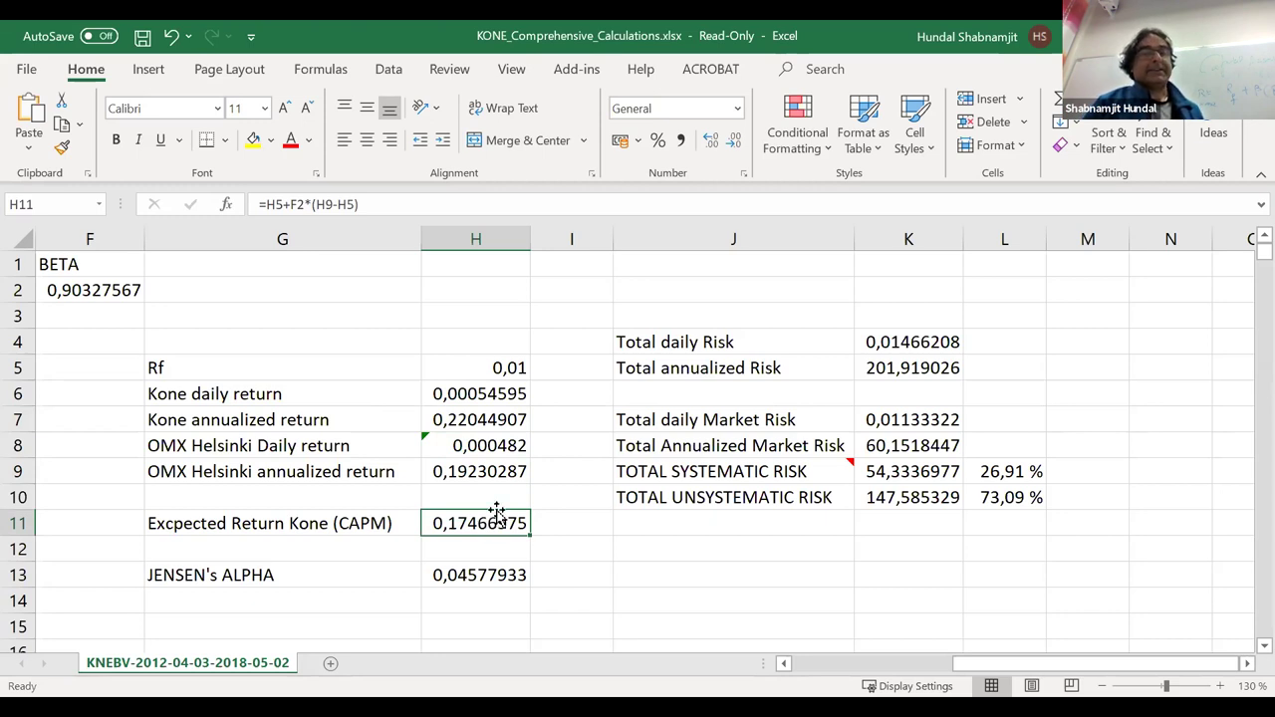
left_click(495, 472)
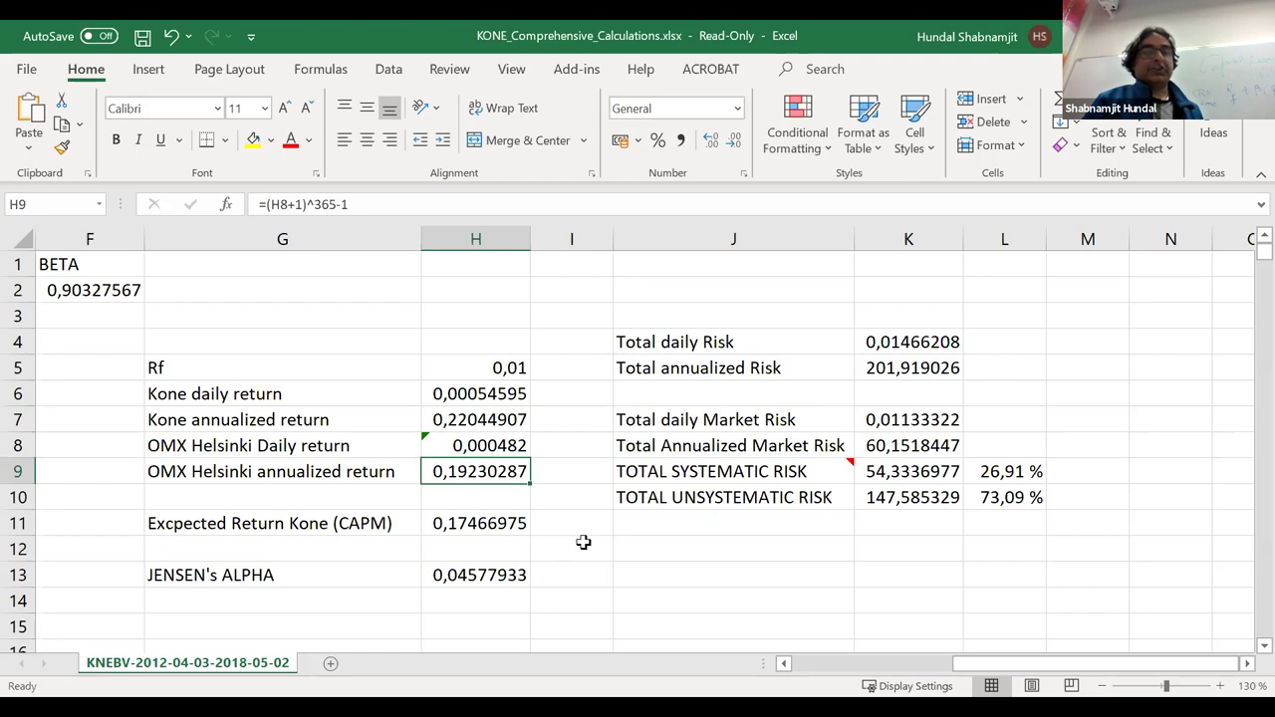
left_click(481, 419)
left_click(486, 473)
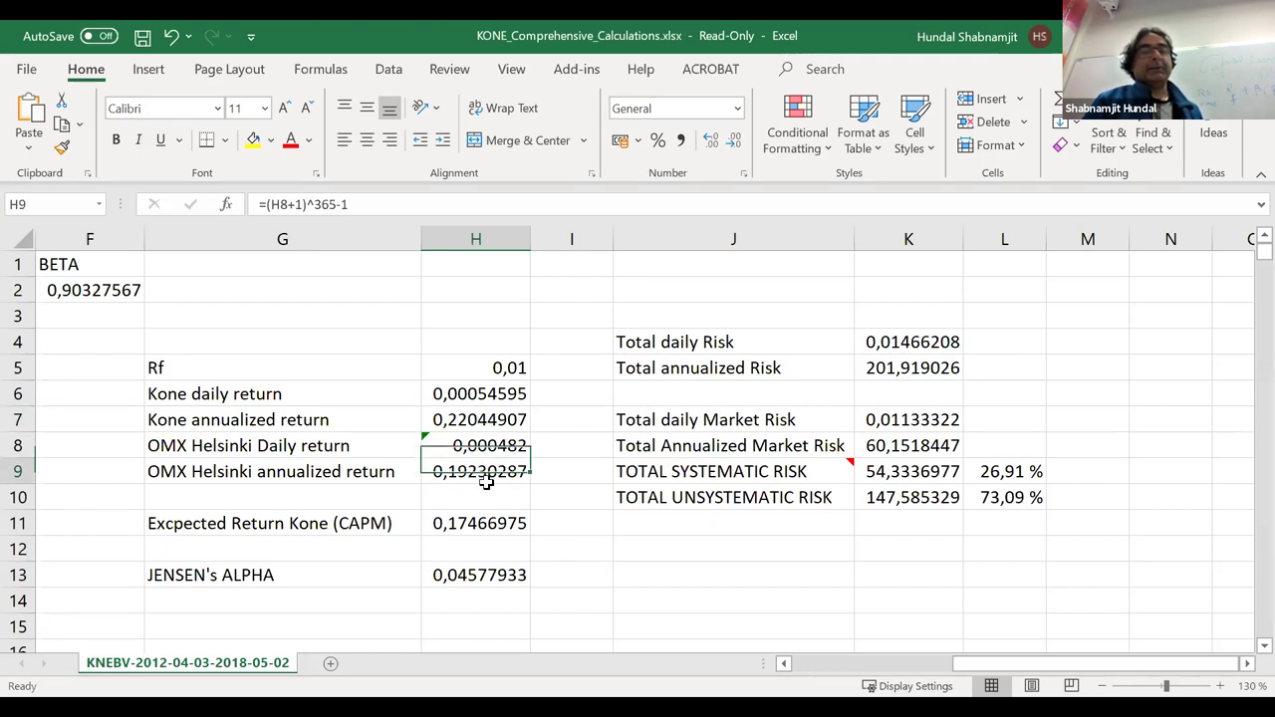
left_click(501, 522)
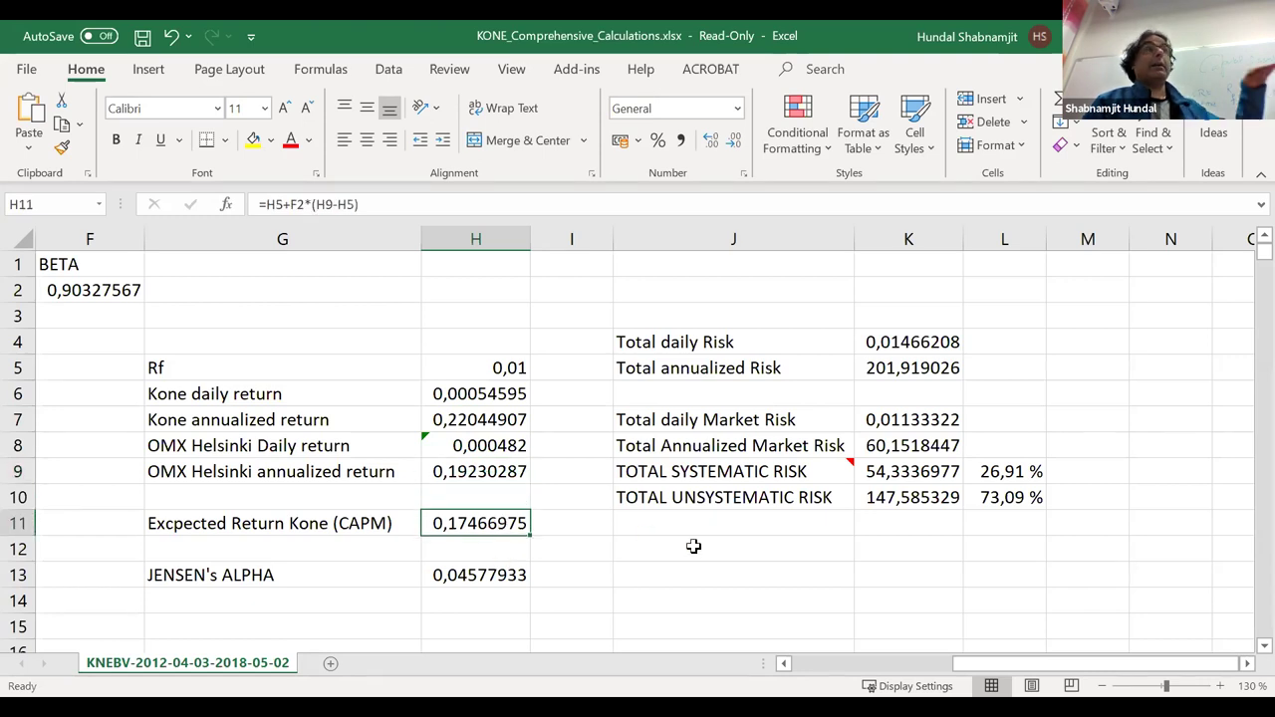
Step: Review how JENSEN's ALPHA in H13 is calculated from Kone's annualized return and its CAPM expected return
left_click(474, 581)
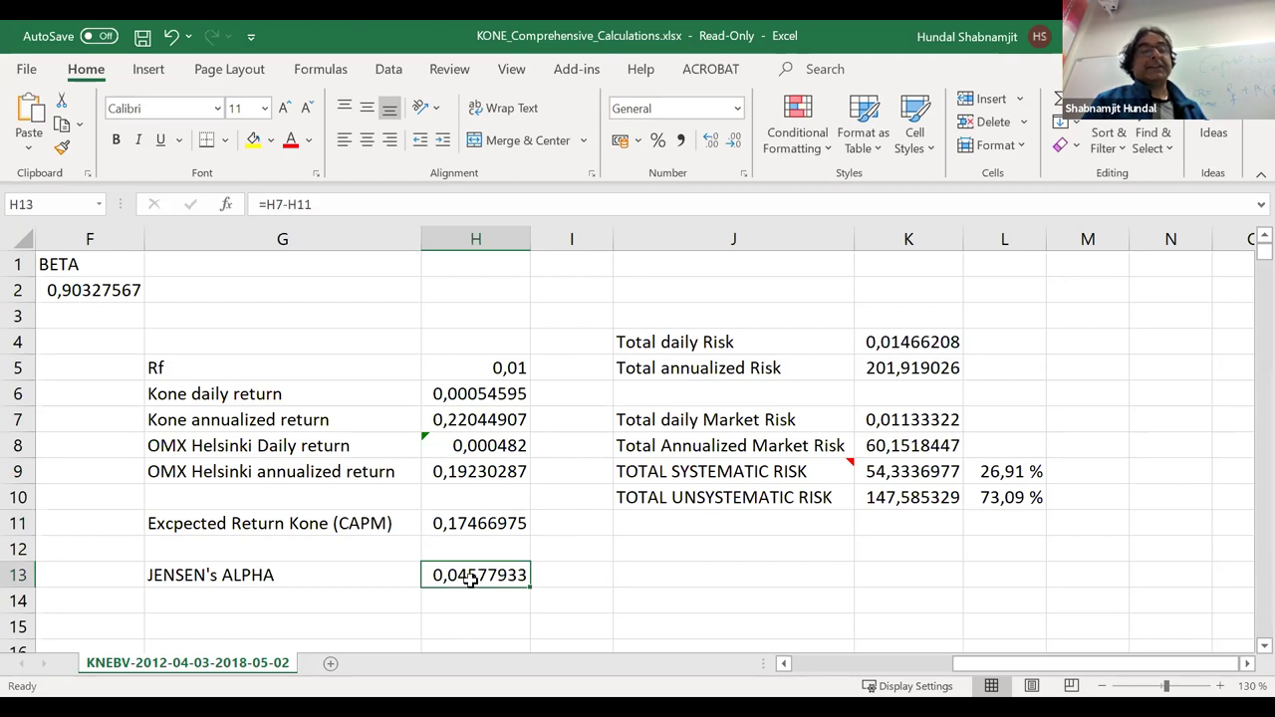
double_click(489, 578)
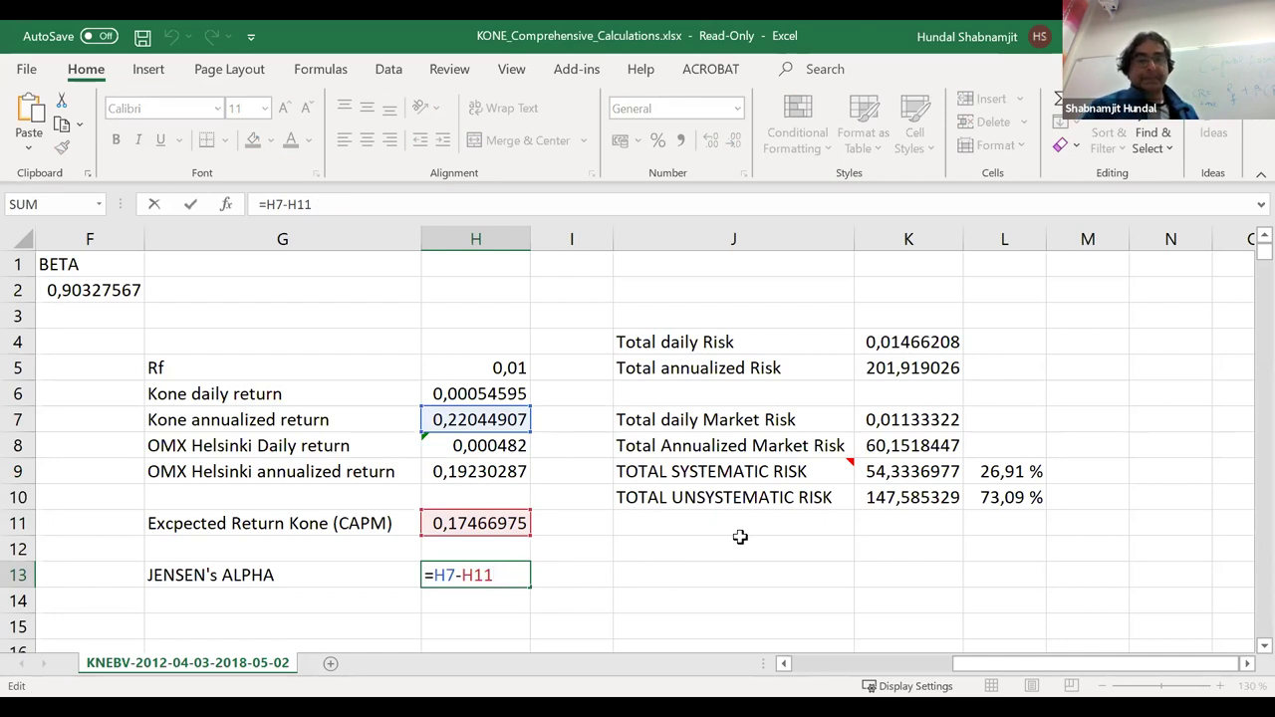
left_click(733, 541)
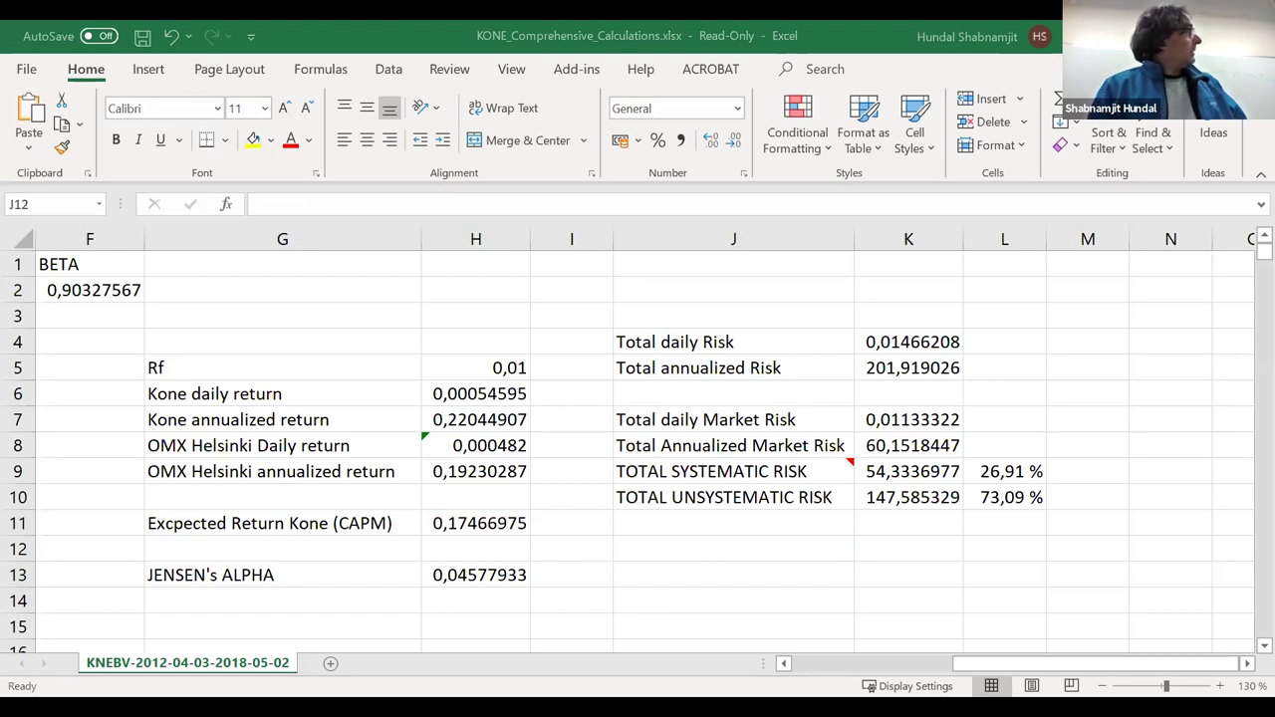
Step: Switch to the PowerPoint presentation Topic 1 Fundamental Issues.pptx and open slide 39 on the regression equation
key("alt+Tab")
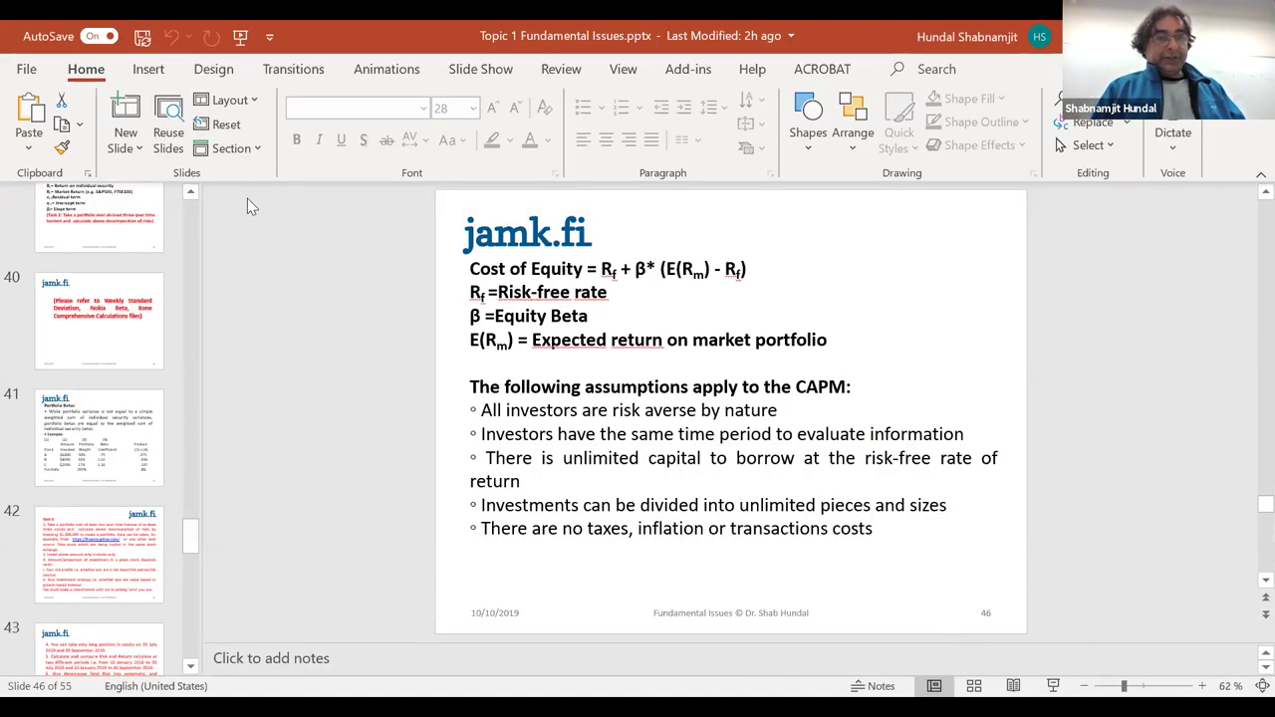
scroll(192, 189, "up", 3)
left_click(135, 239)
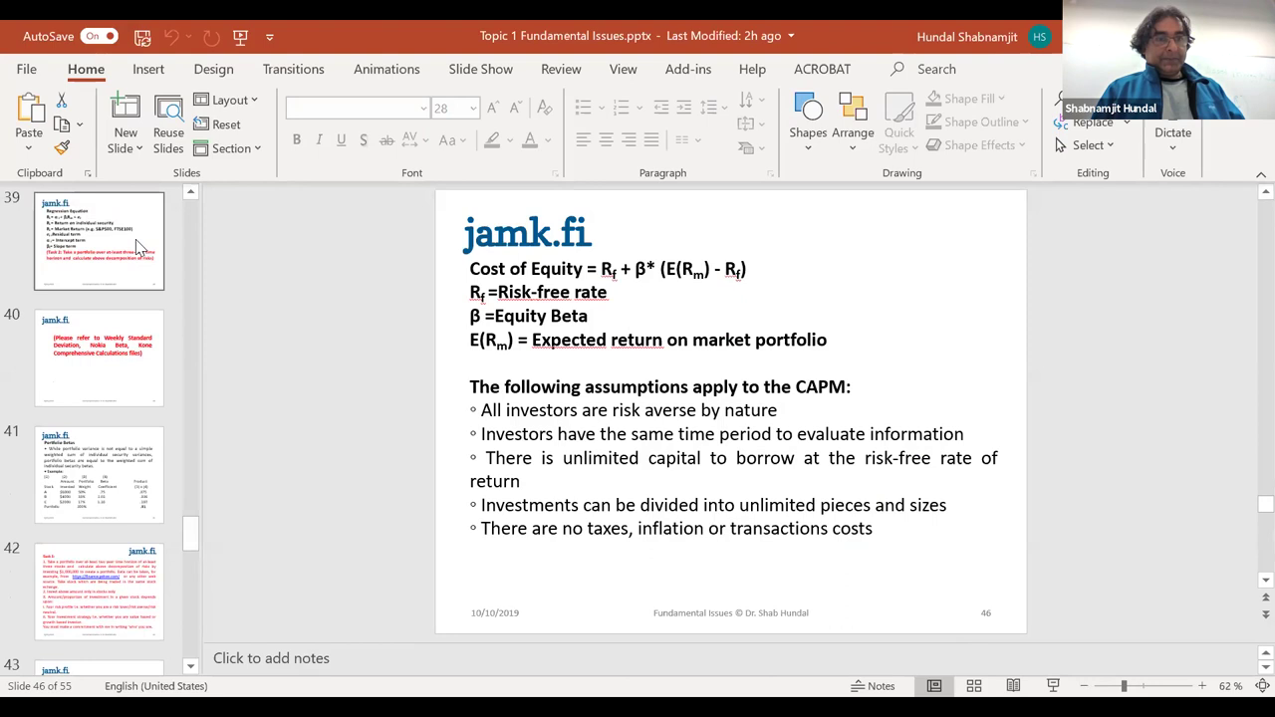